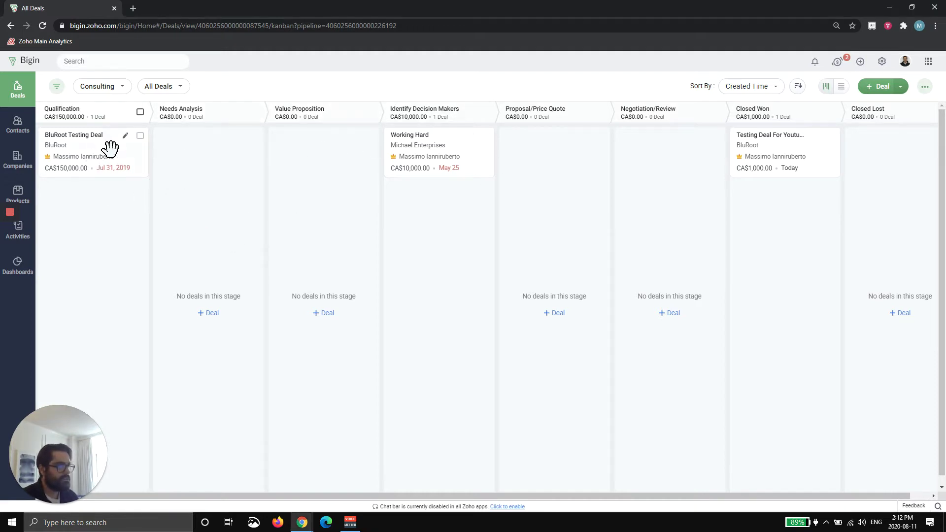
# Drag the BluRoot Testing Deal card from the Qualification column into Needs Analysis
pyautogui.moveTo(112, 146); pyautogui.dragTo(201, 205)
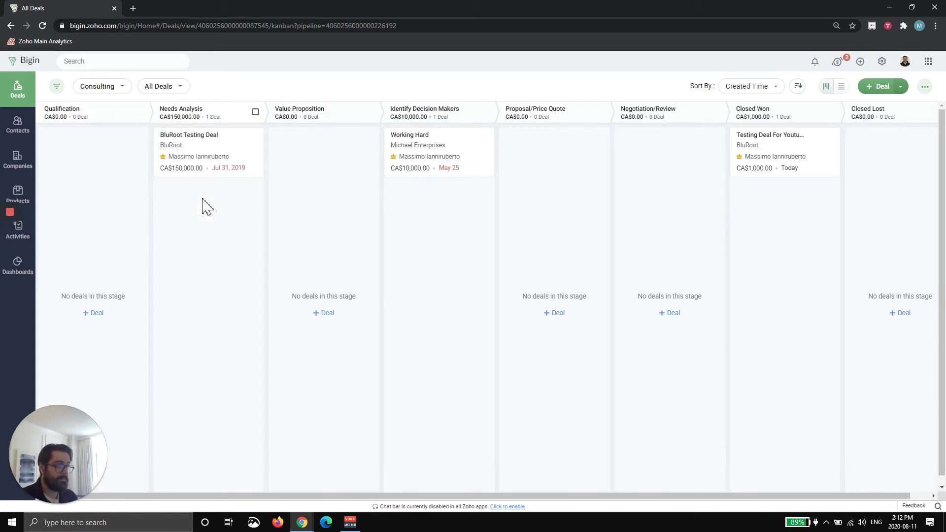
# Open the BluRoot Testing Deal record past the error page, then start and cancel adding a tag
pyautogui.click(195, 140)
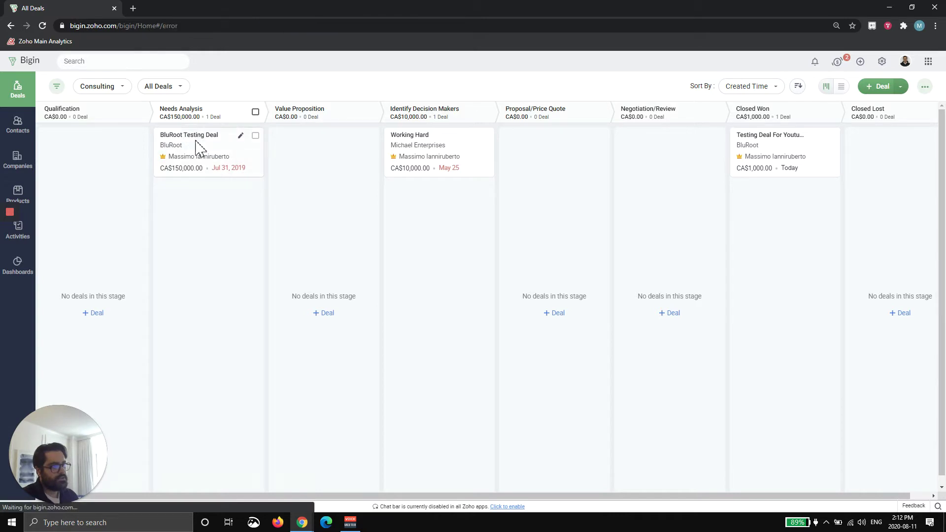
pyautogui.click(463, 233)
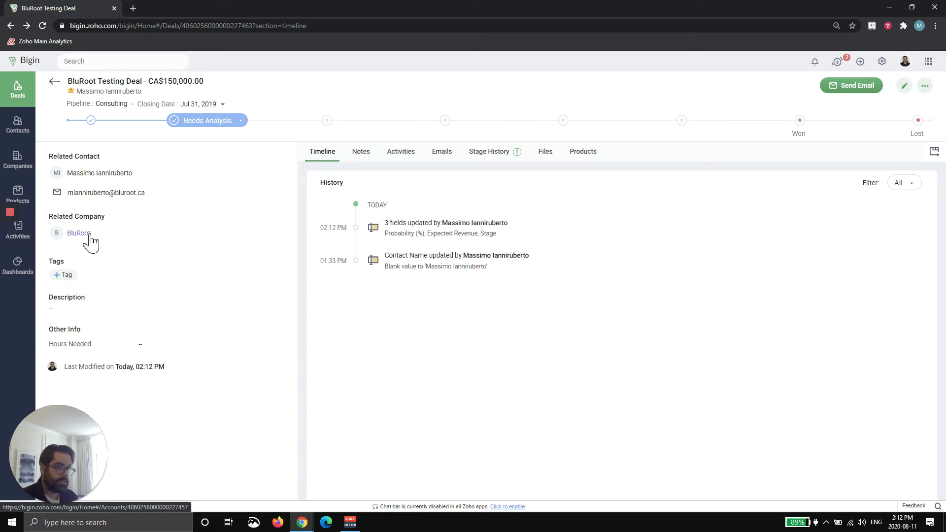
pyautogui.click(67, 275)
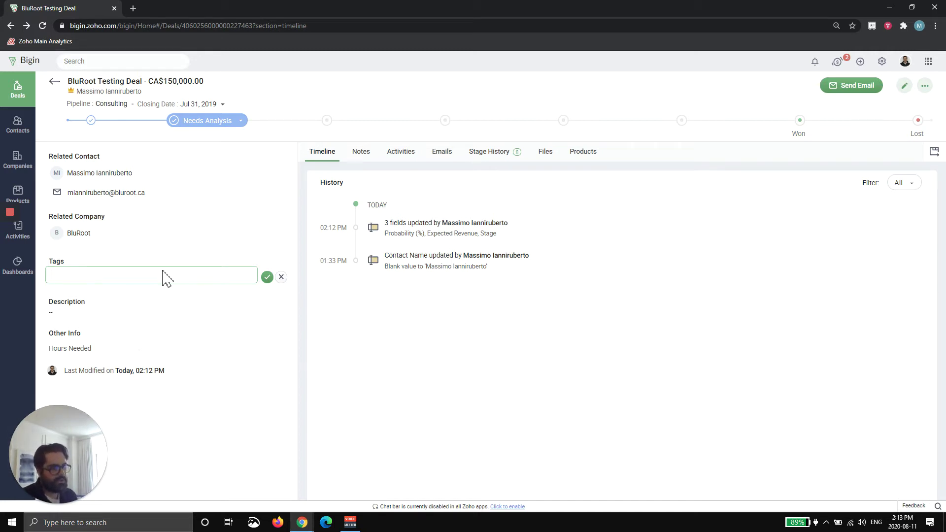
pyautogui.click(281, 277)
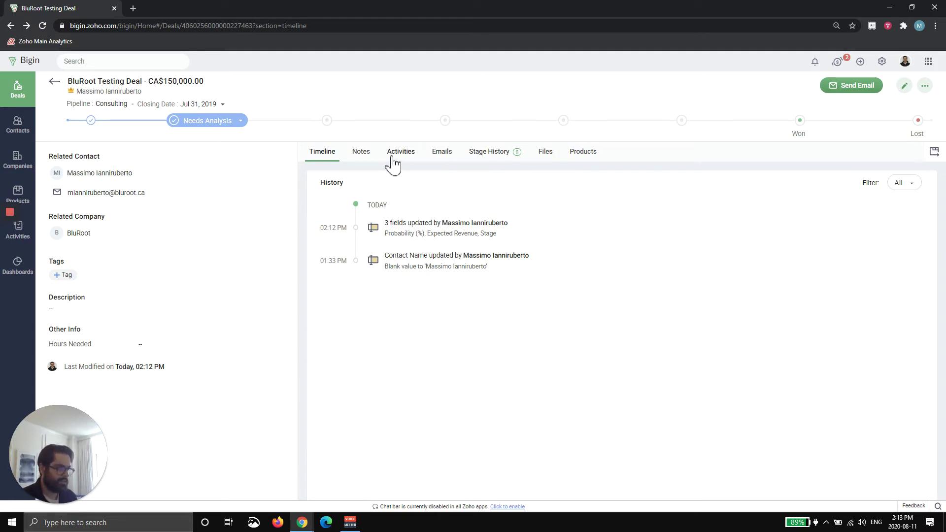
# Save a note titled 'Meeting Notes' saying the contact seems good to go, without a teammate mention
pyautogui.click(368, 154)
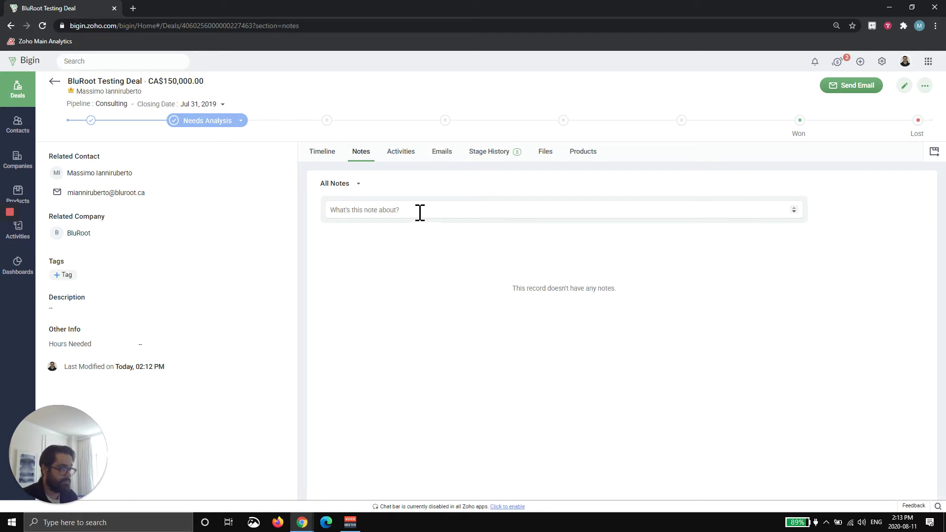
pyautogui.click(420, 212)
pyautogui.write('Talk')
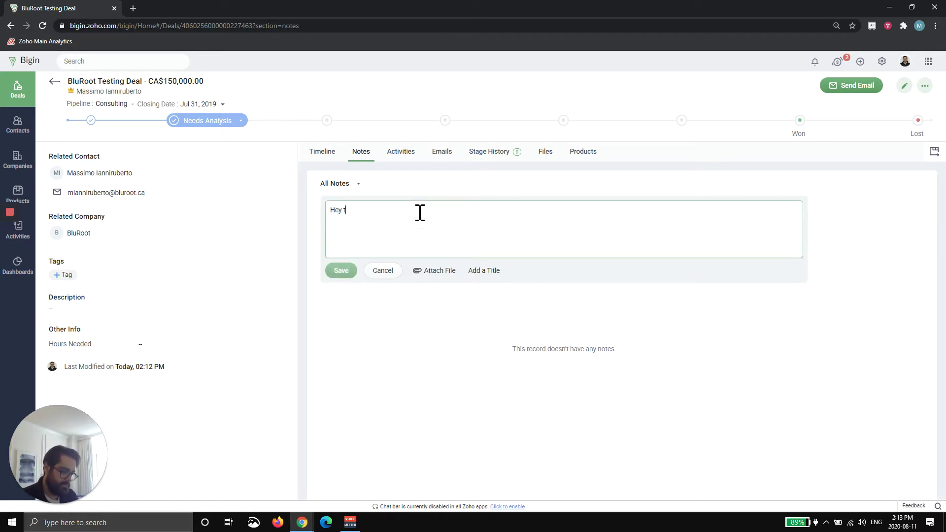
pyautogui.press('BackSpace')
pyautogui.press('BackSpace')
pyautogui.press('BackSpace')
pyautogui.write('alked to Mas')
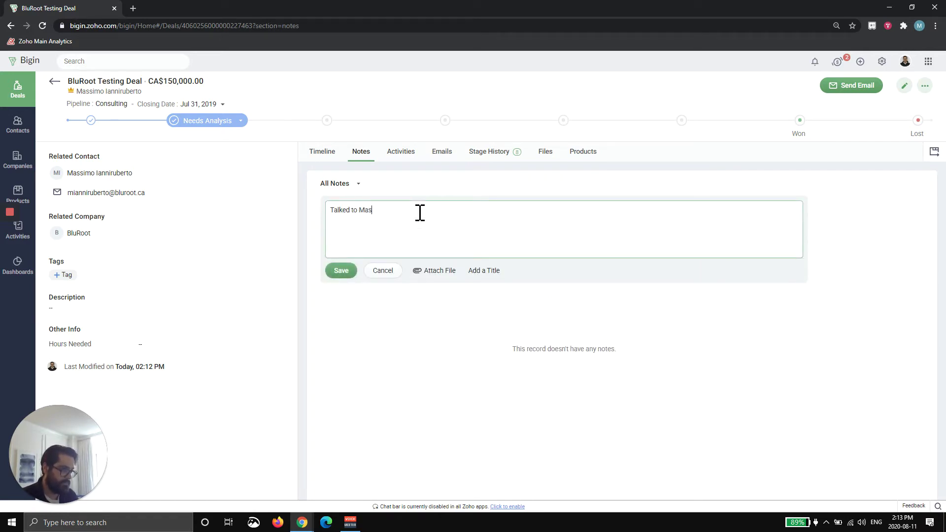
pyautogui.write('simo and he seems good to go @tom')
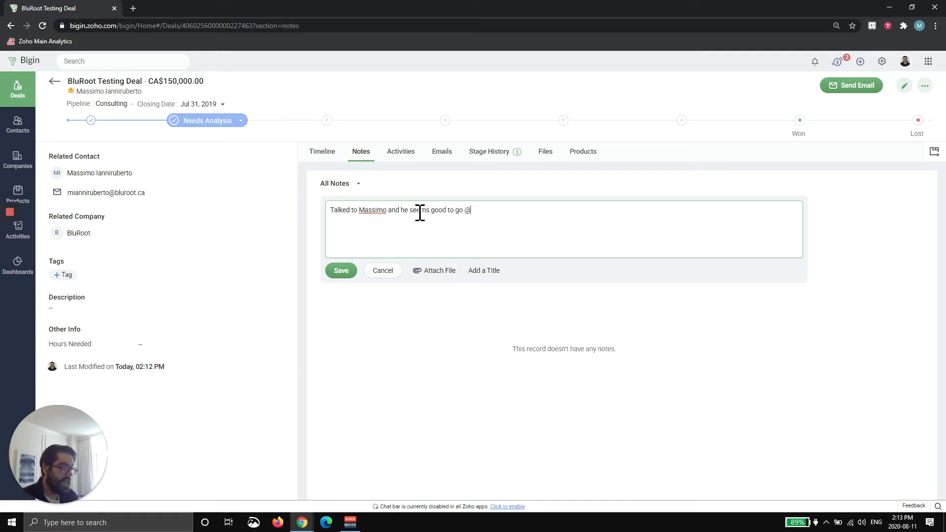
pyautogui.click(488, 222)
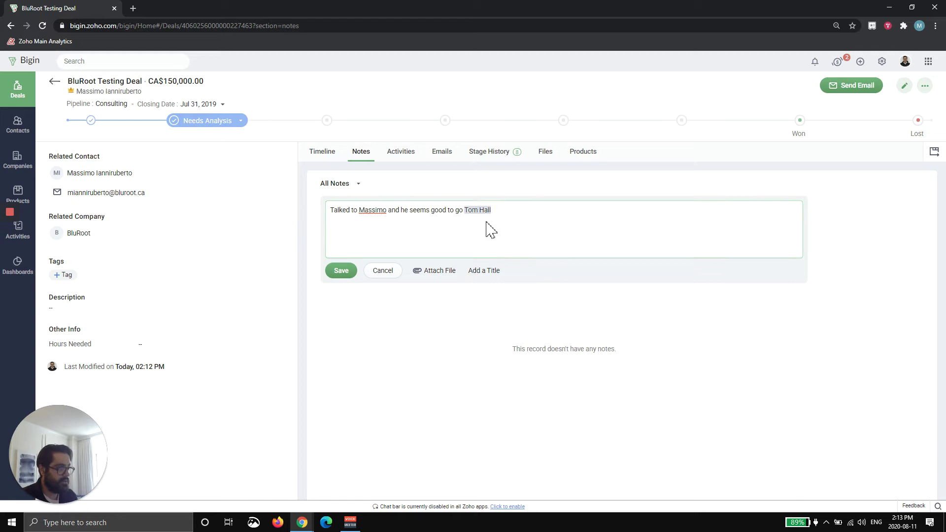
pyautogui.press('BackSpace')
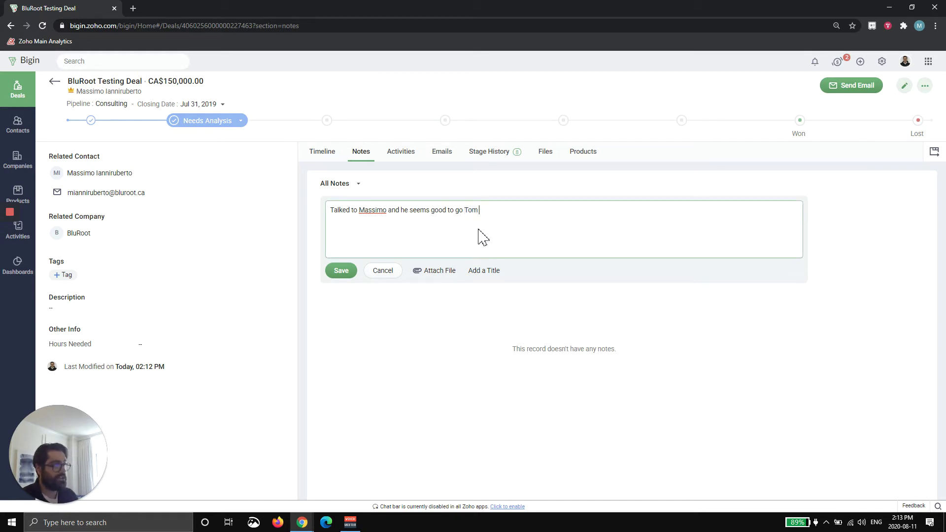
pyautogui.press('BackSpace')
pyautogui.press('BackSpace')
pyautogui.press('BackSpace')
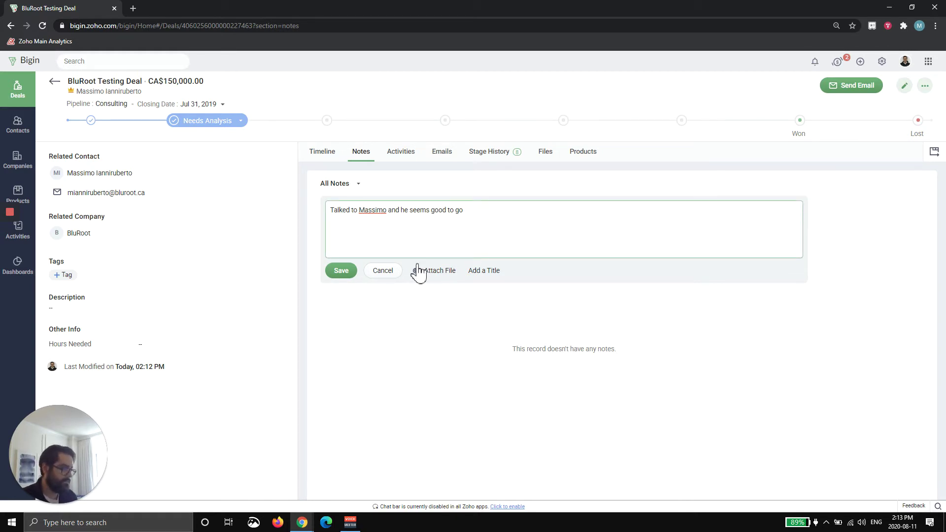
pyautogui.click(488, 271)
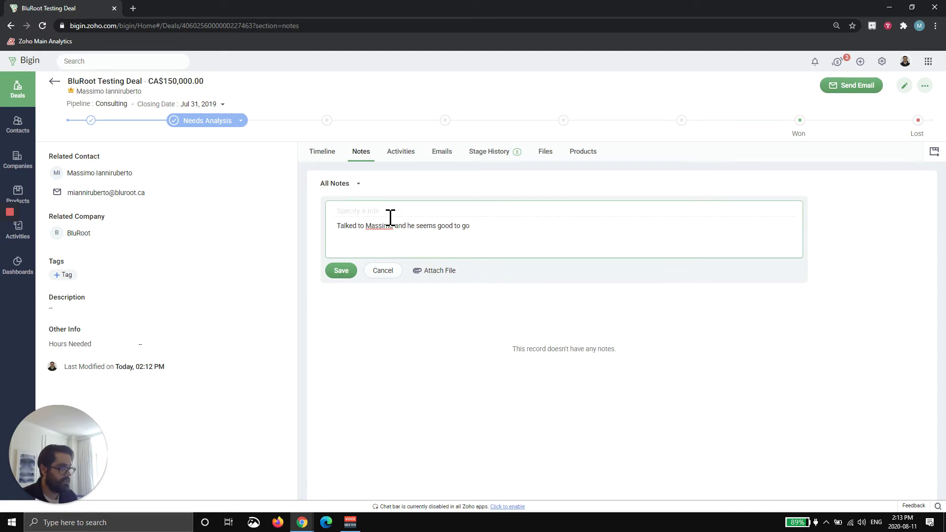
pyautogui.write('Meeting Notes')
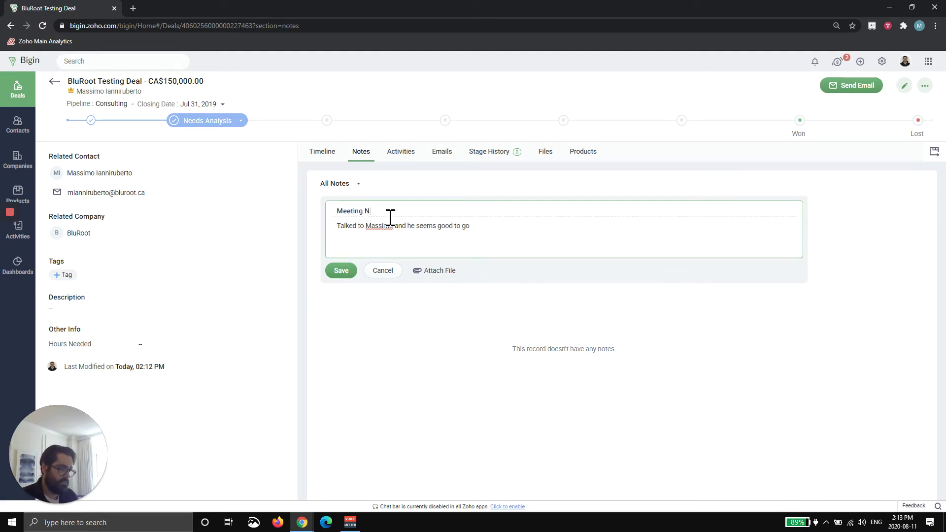
pyautogui.click(342, 271)
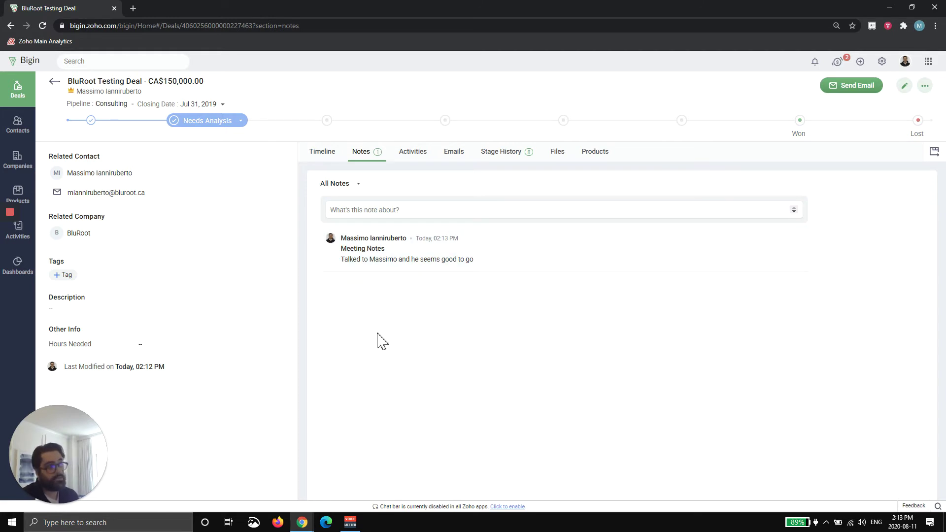
# Start a new call-back task from the deal's activities, due 08/31/2020
pyautogui.click(412, 152)
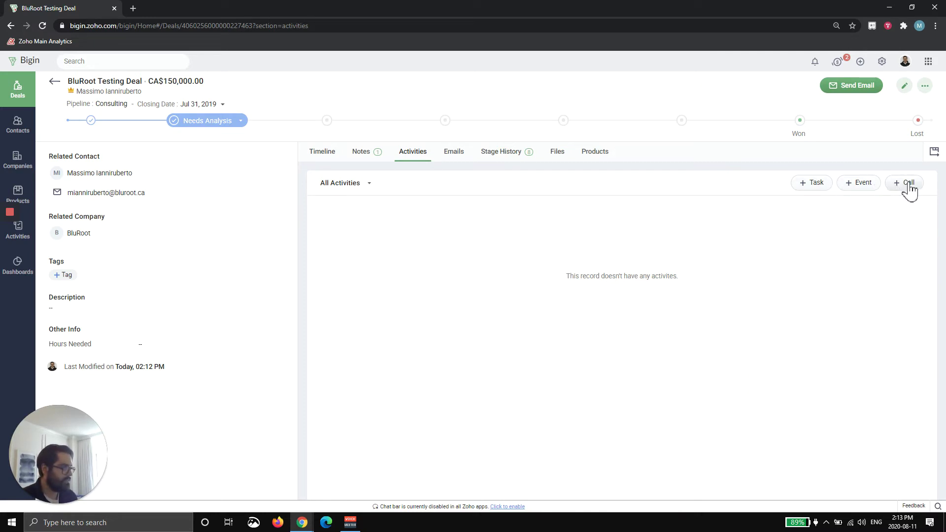
pyautogui.click(812, 183)
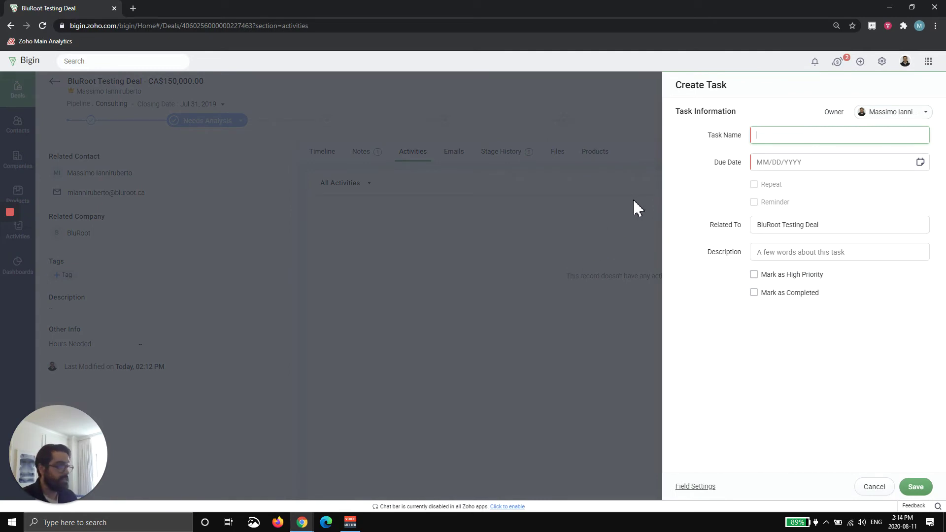
pyautogui.write('Call Ma')
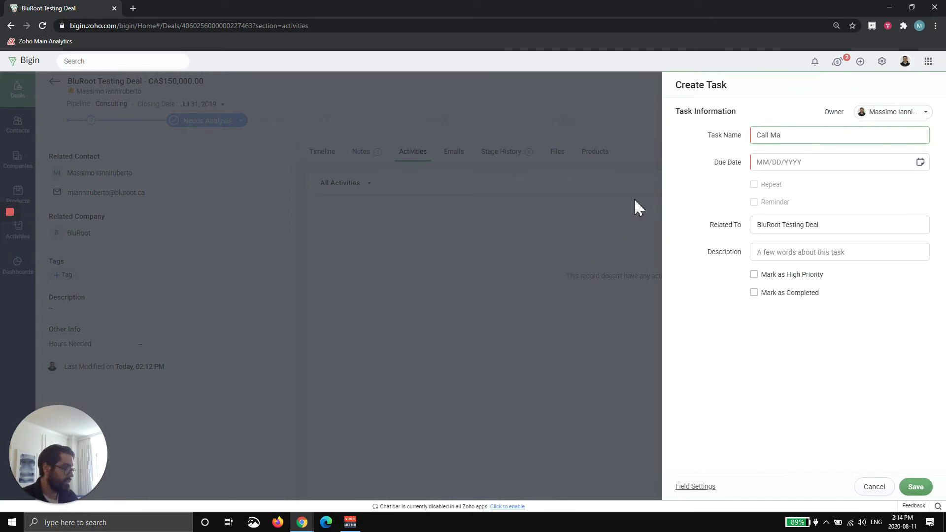
pyautogui.write('ssimo Back')
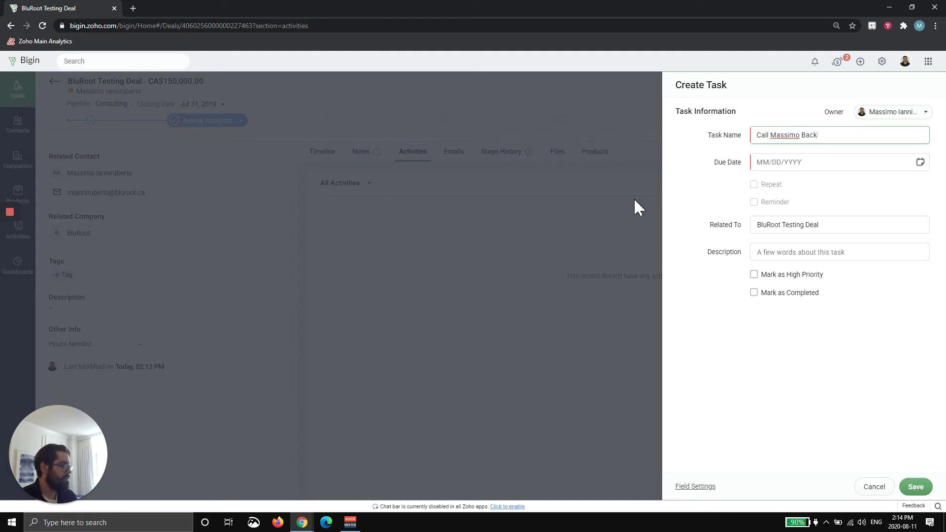
pyautogui.click(811, 165)
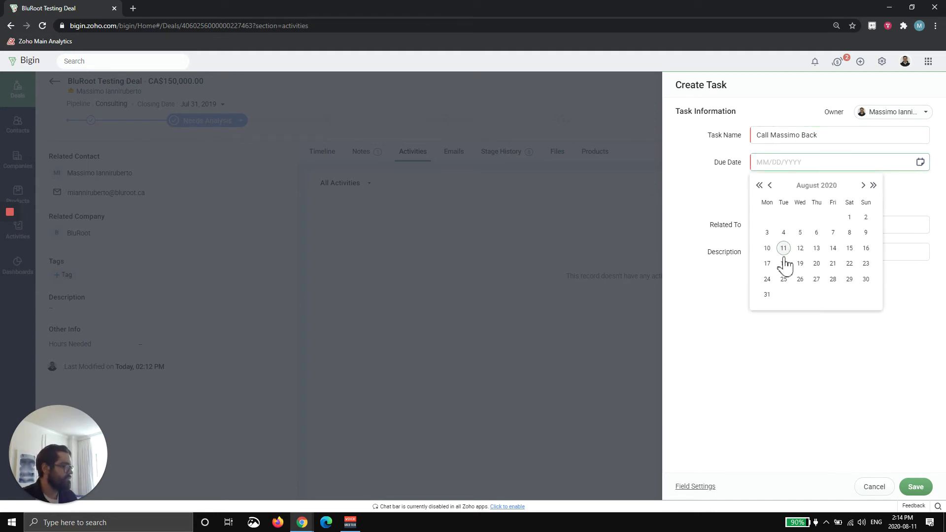
pyautogui.click(767, 295)
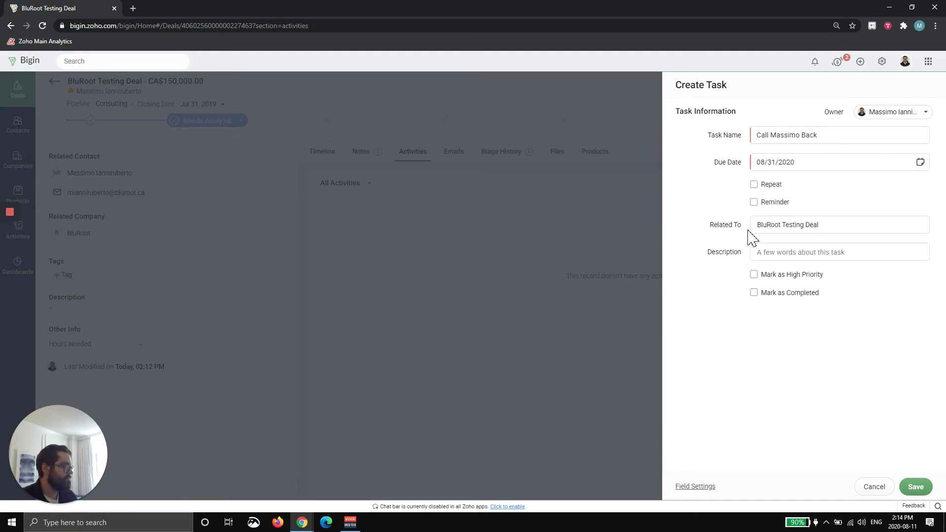
# Leave repeat off, add a reminder a day before the due date, and save the task
pyautogui.click(754, 184)
pyautogui.click(816, 186)
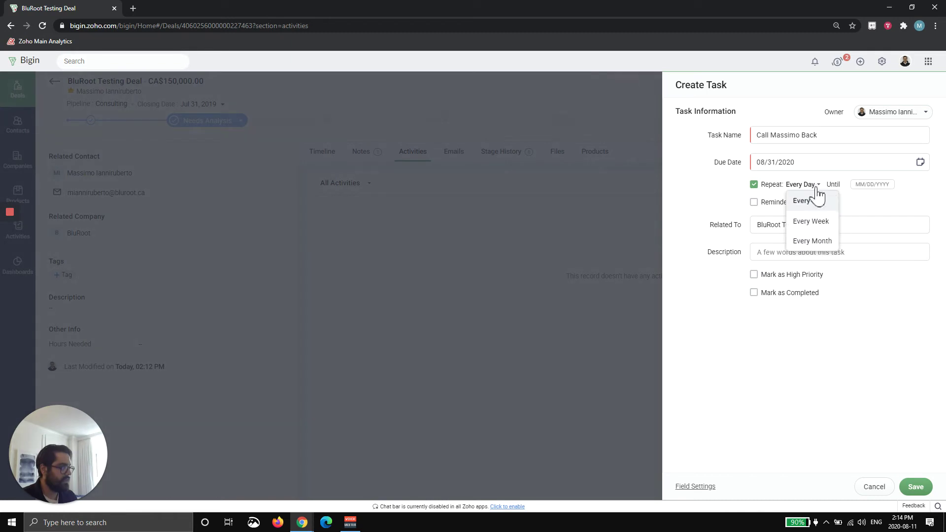
pyautogui.click(754, 184)
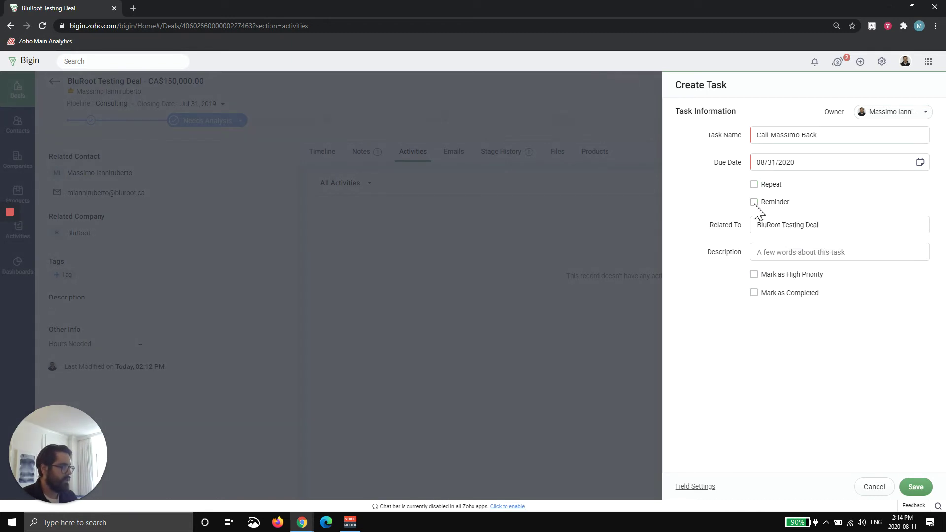
pyautogui.click(754, 202)
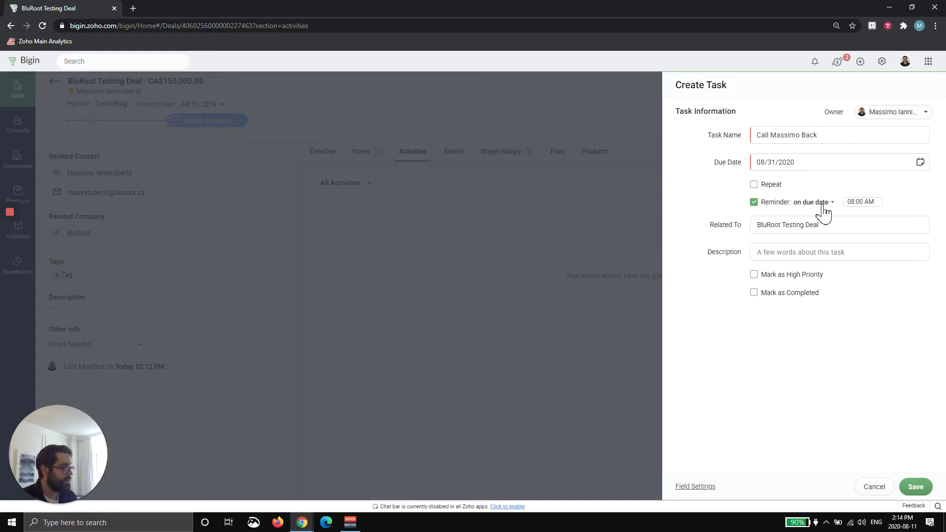
pyautogui.click(830, 203)
pyautogui.click(830, 236)
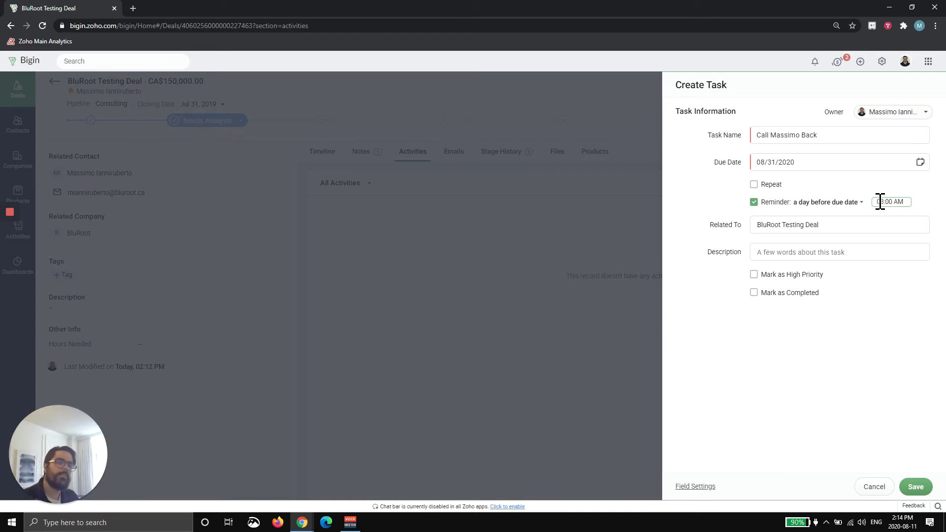
pyautogui.click(915, 487)
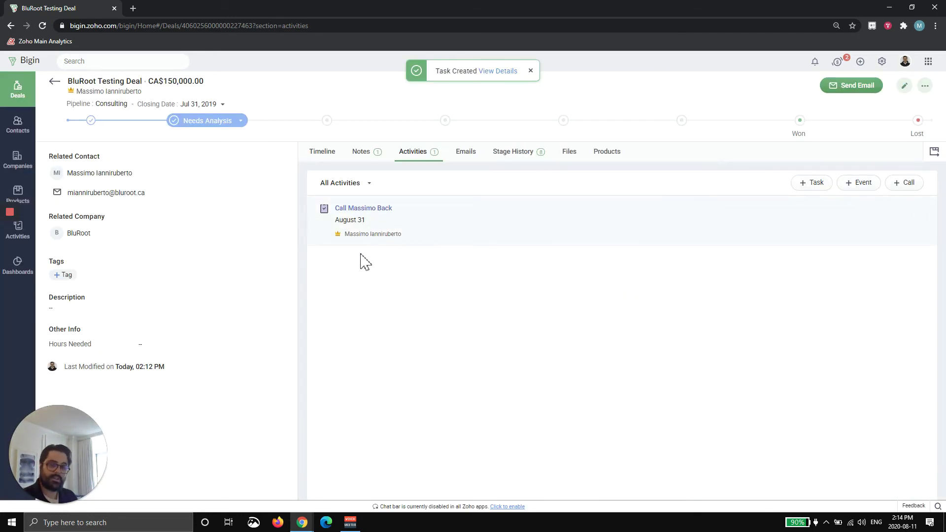
# Review the deal's emails and stage history, highlighting the 252 days spent in Qualification
pyautogui.click(465, 156)
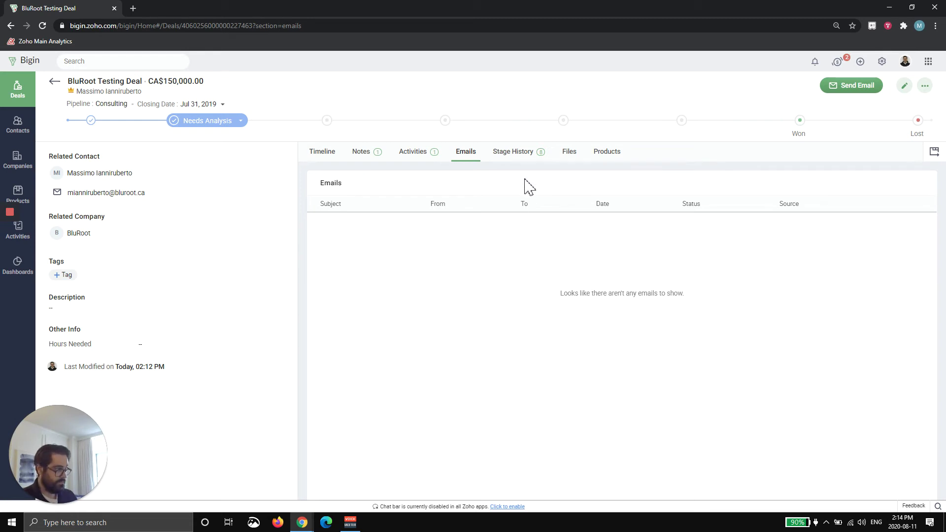
pyautogui.click(520, 156)
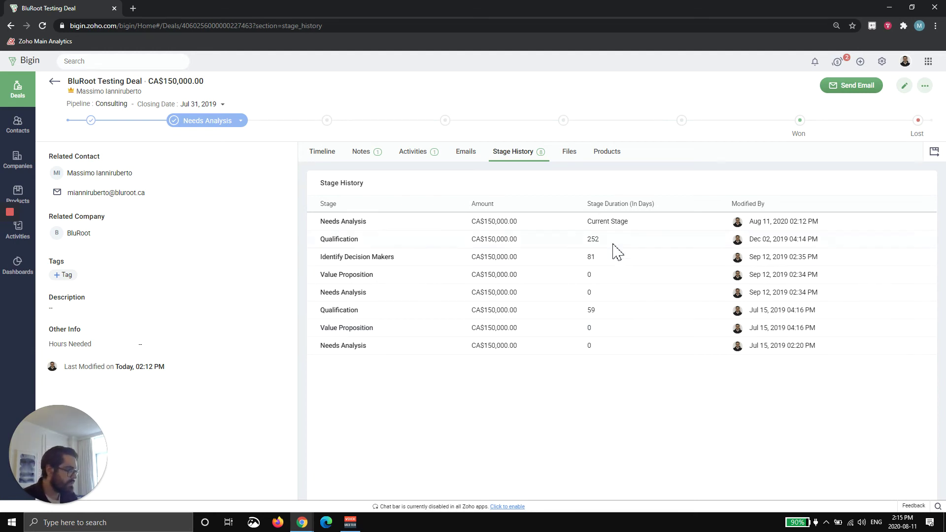
pyautogui.doubleClick(593, 239)
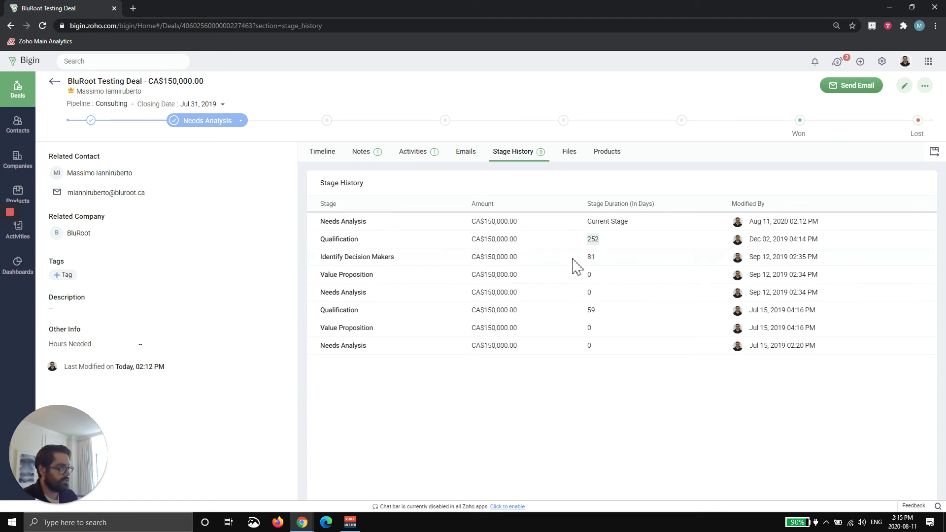
# Check the deal's files without uploading anything, then view its empty products list
pyautogui.click(561, 161)
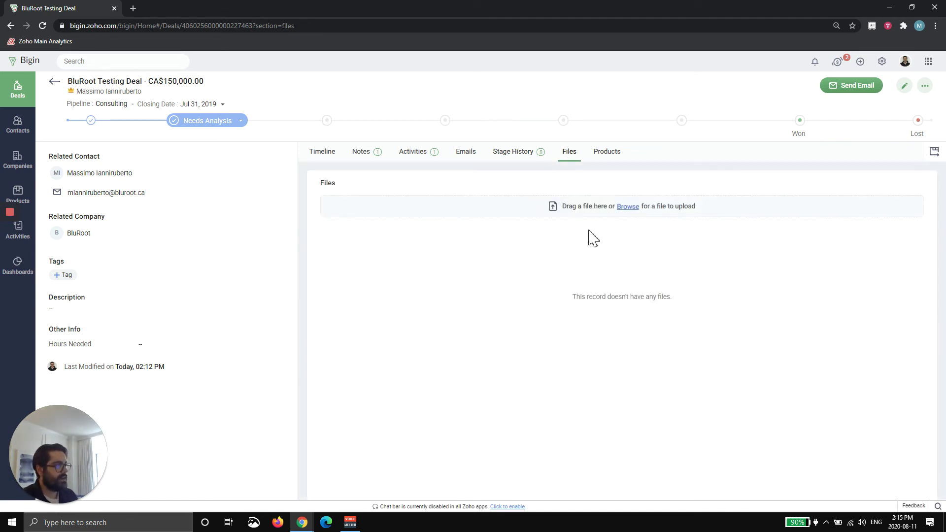
pyautogui.click(627, 206)
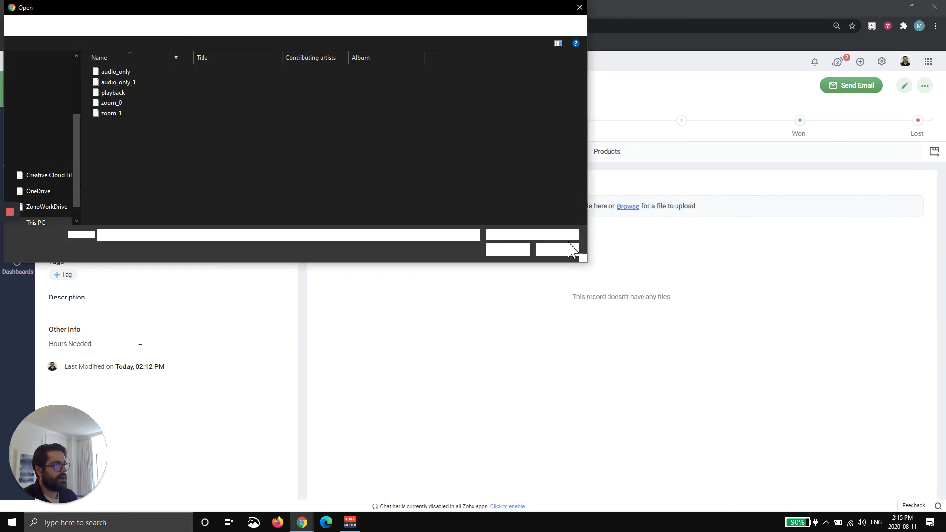
pyautogui.click(556, 250)
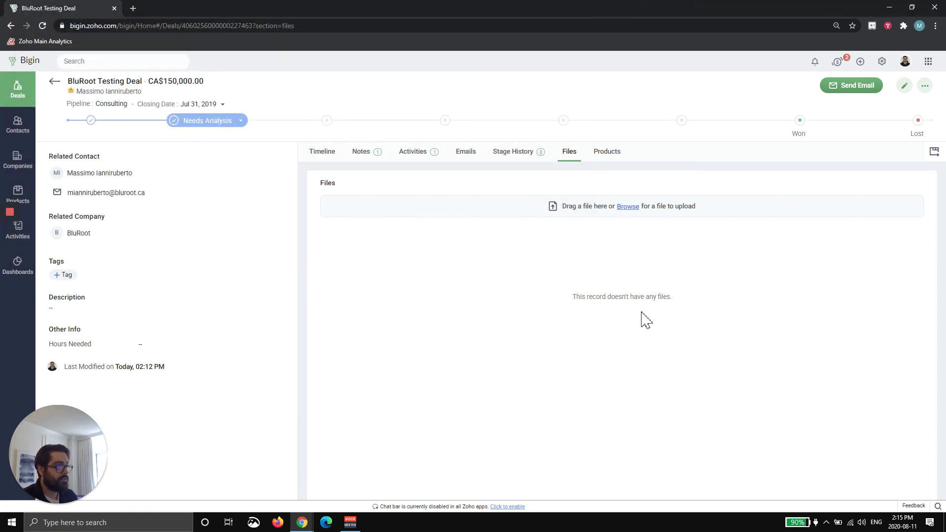
pyautogui.click(609, 152)
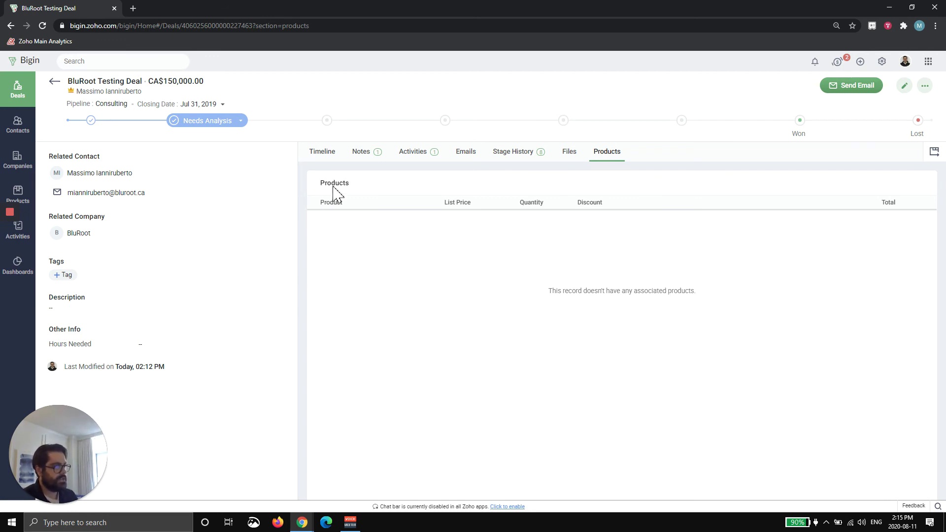
# From the timeline, move Stage History directly under Notes in Rearrange Tabs and save the order
pyautogui.click(317, 153)
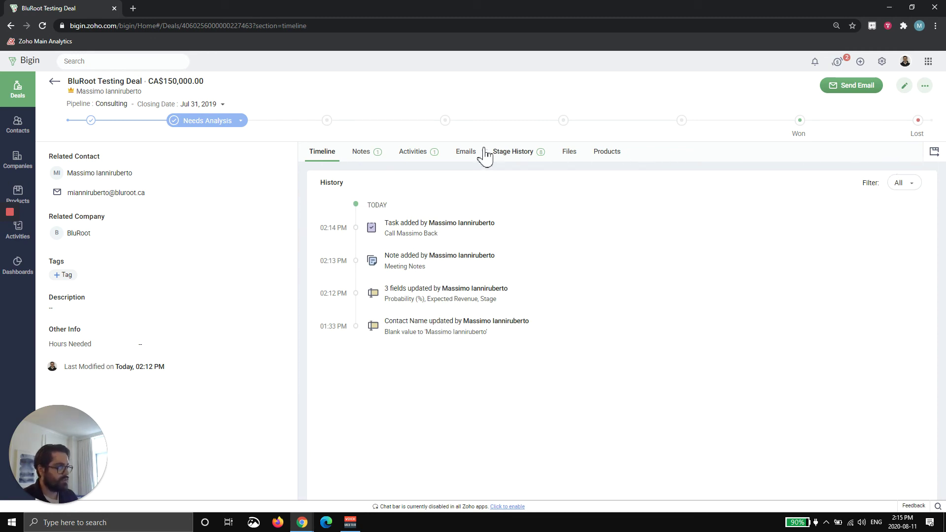
pyautogui.click(935, 151)
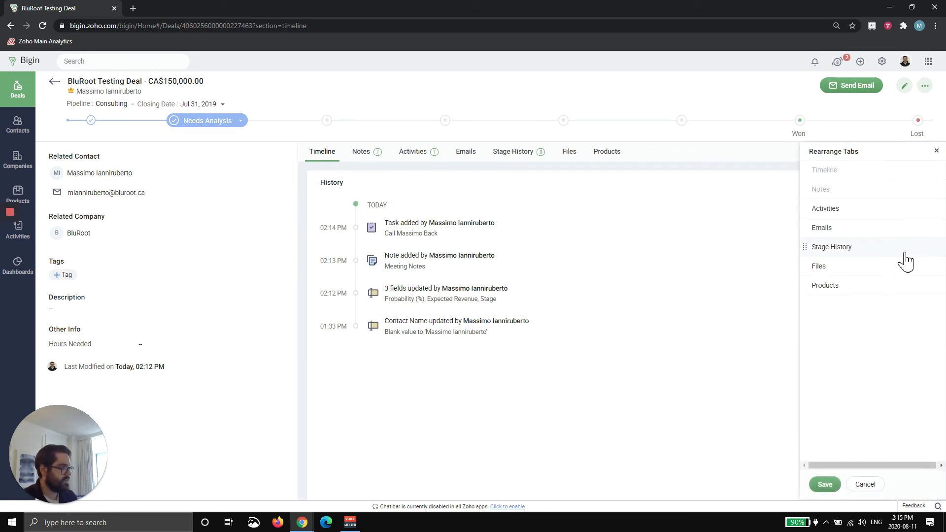
pyautogui.moveTo(808, 254); pyautogui.dragTo(809, 209)
pyautogui.click(825, 484)
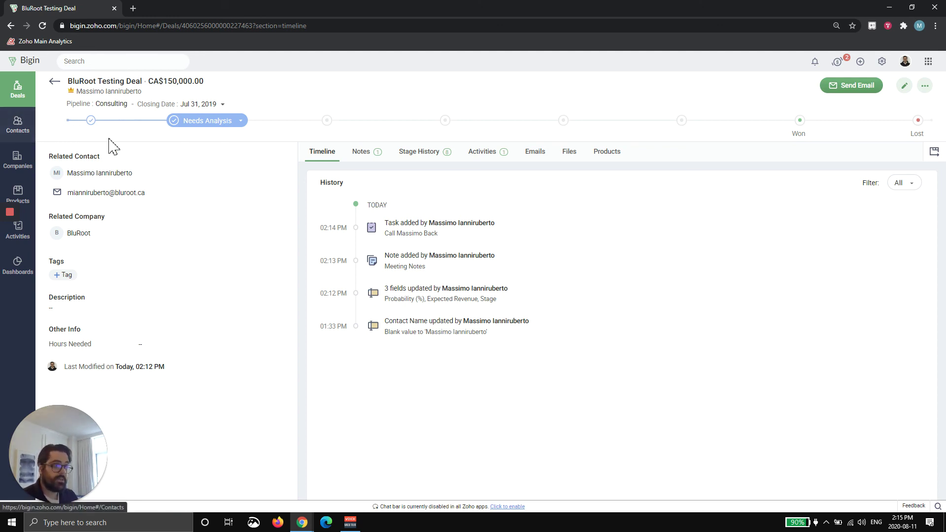
# Move the deal through Identify Decision Makers to Proposal/Price Quote, then go back to the pipeline board
pyautogui.click(237, 122)
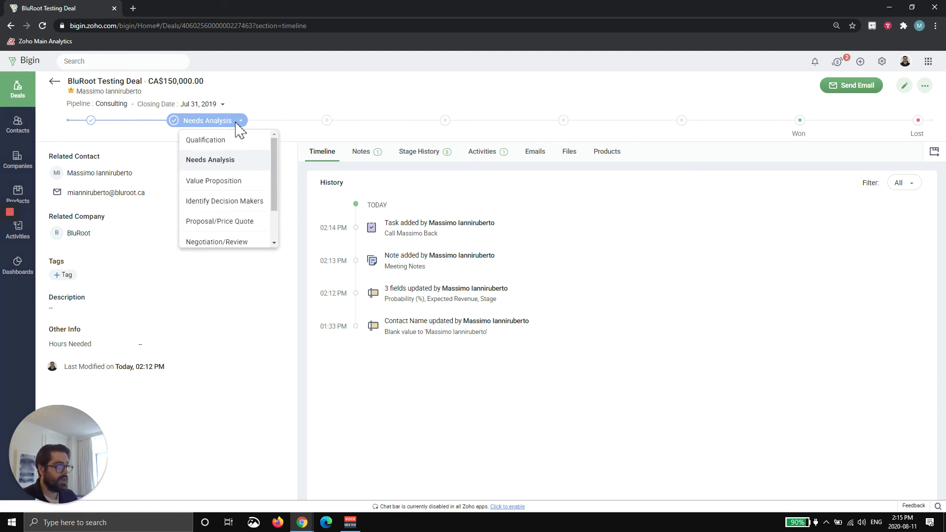
pyautogui.click(223, 202)
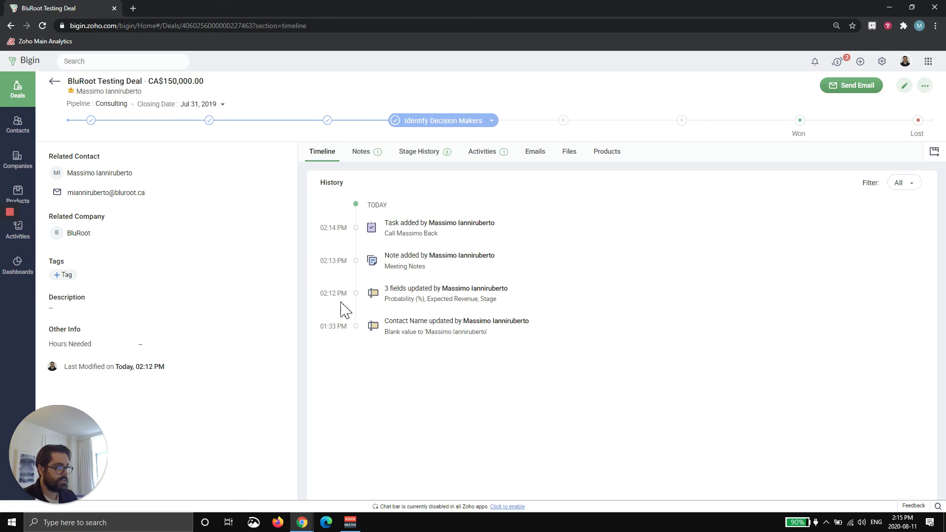
pyautogui.click(563, 121)
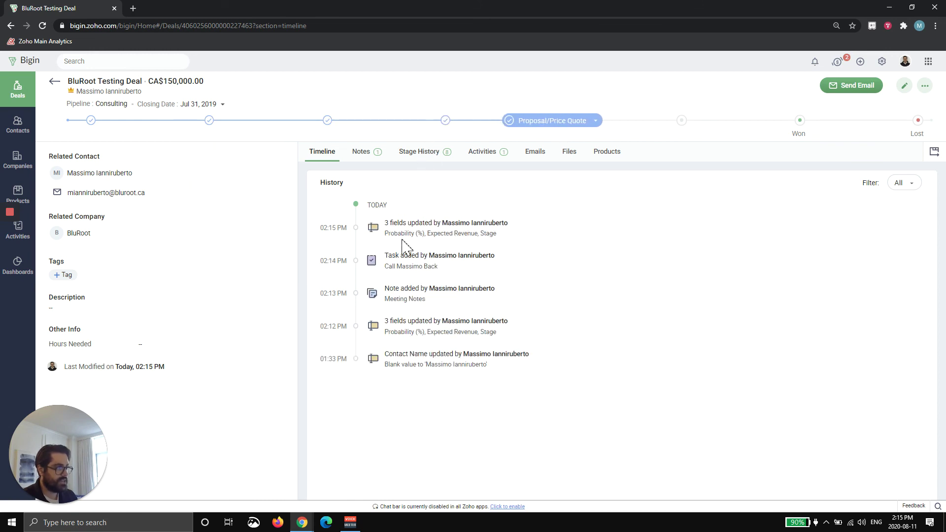
pyautogui.click(52, 82)
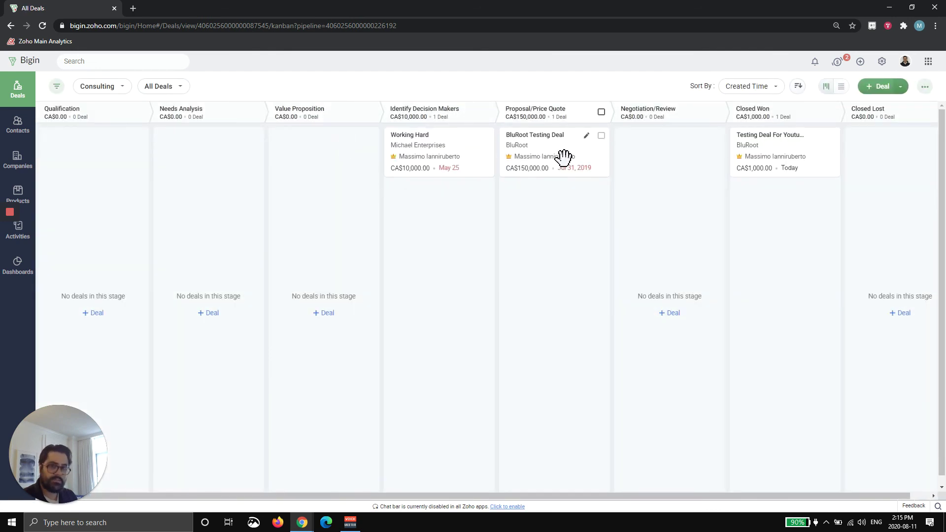
pyautogui.moveTo(538, 150)
pyautogui.mouseDown()
pyautogui.moveTo(232, 169)
pyautogui.moveTo(509, 171)
pyautogui.moveTo(500, 161)
pyautogui.moveTo(389, 161)
pyautogui.moveTo(547, 155)
pyautogui.mouseUp()
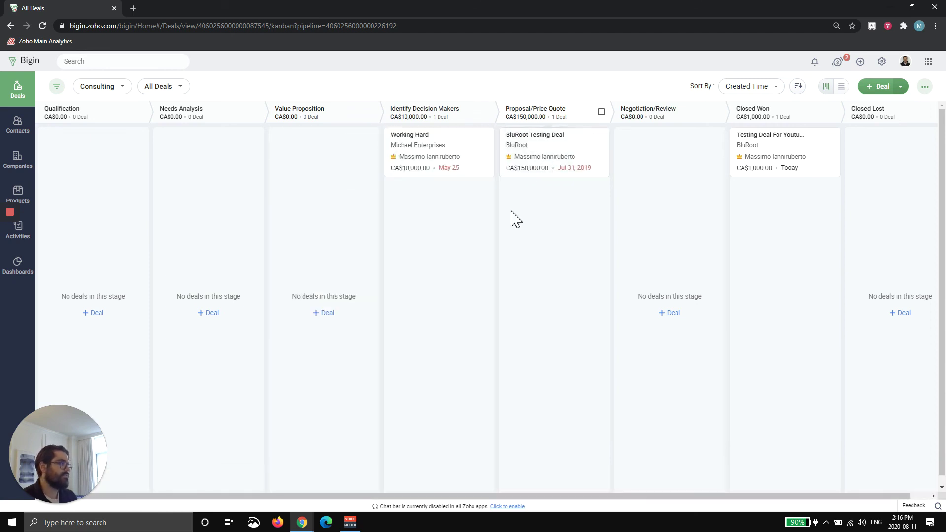